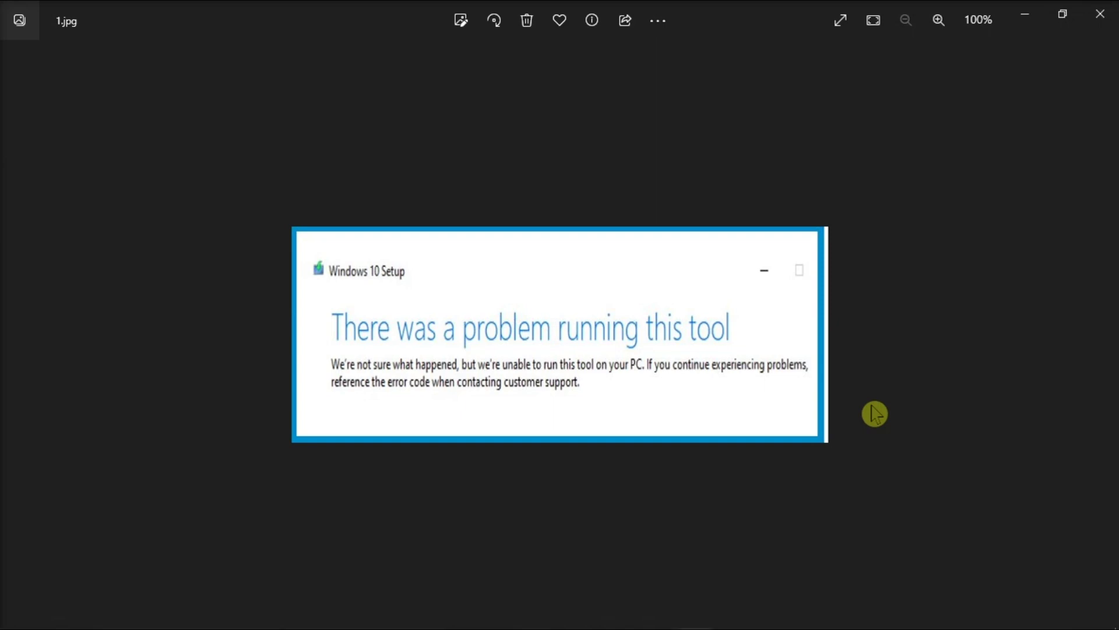
- Flip through the screenshots, then bring up the context menu for USB Drive (F:) in This PC
key(Right)
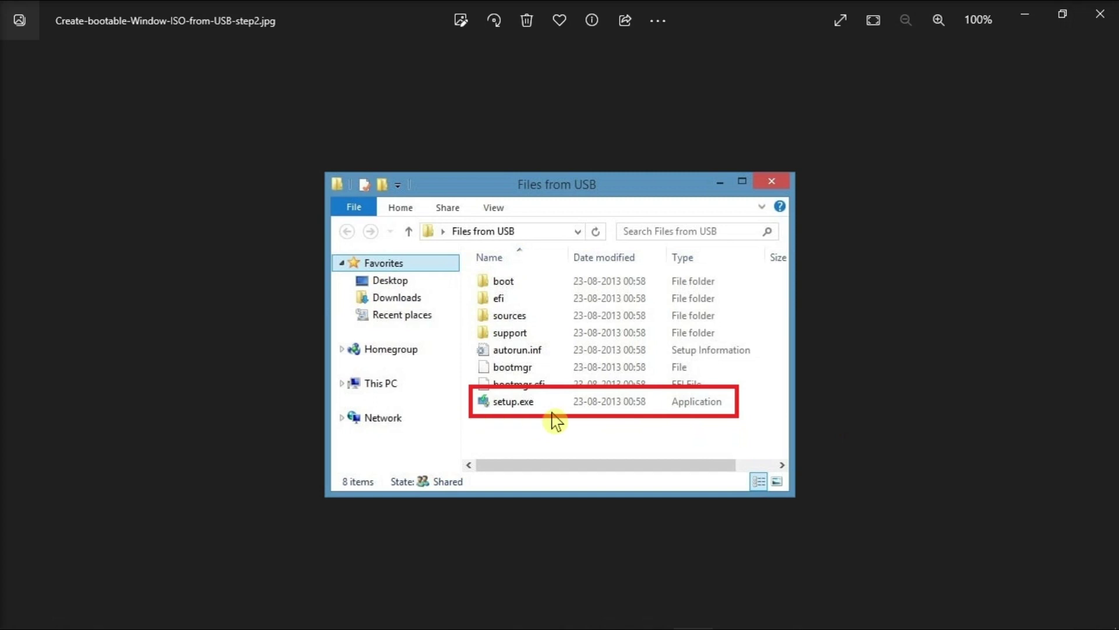
key(Right)
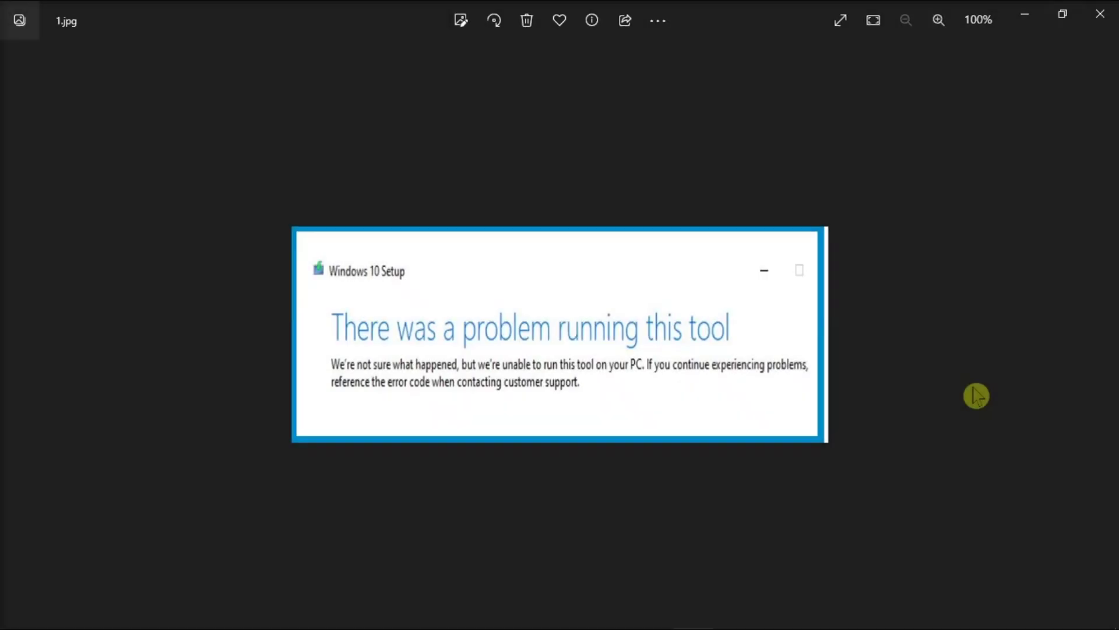
click(534, 613)
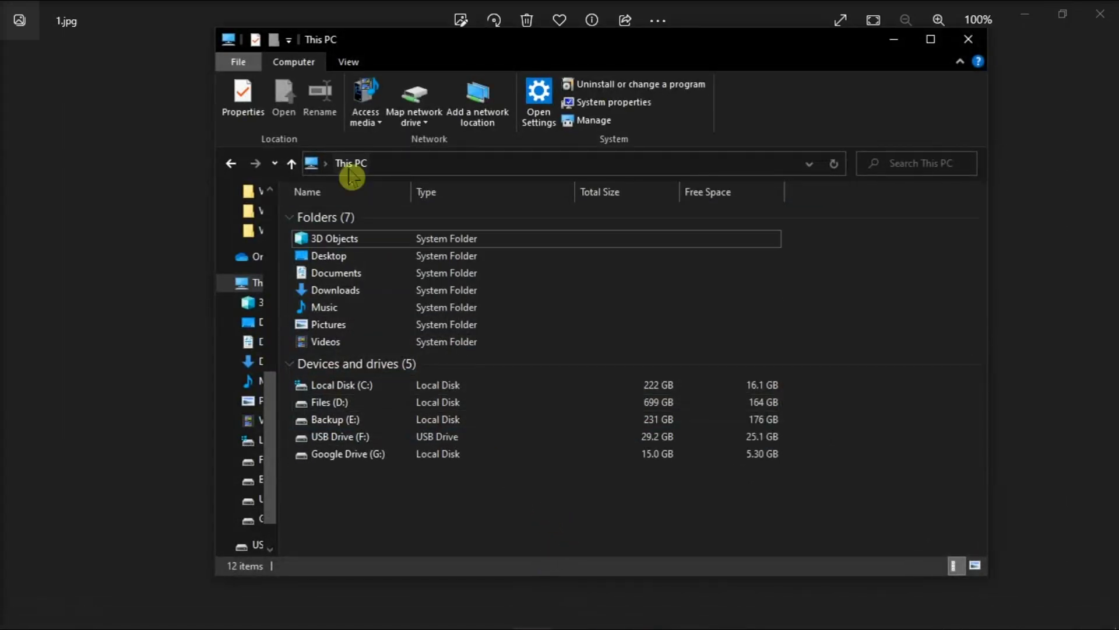
click(398, 440)
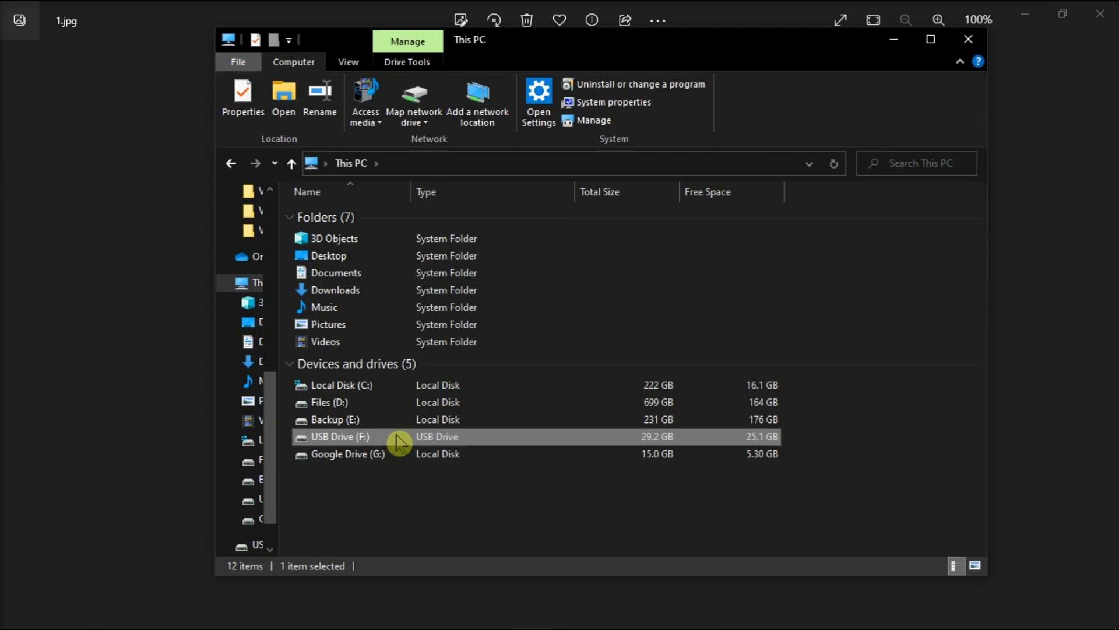
right_click(398, 443)
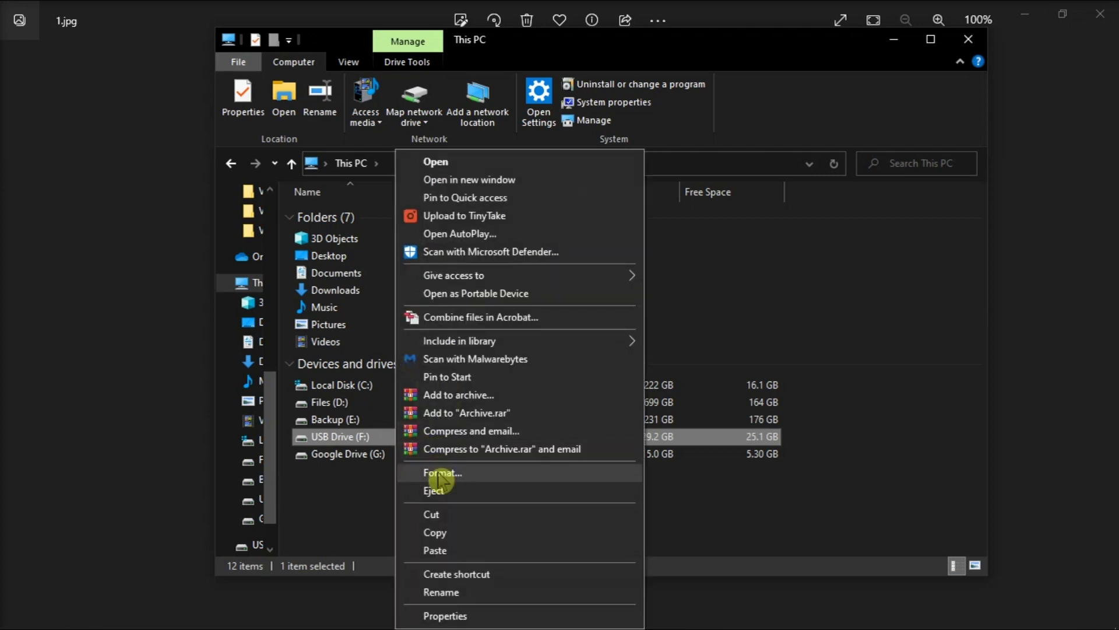
- Open the Format dialog for USB Drive (F:) and choose NTFS as its file system
click(476, 475)
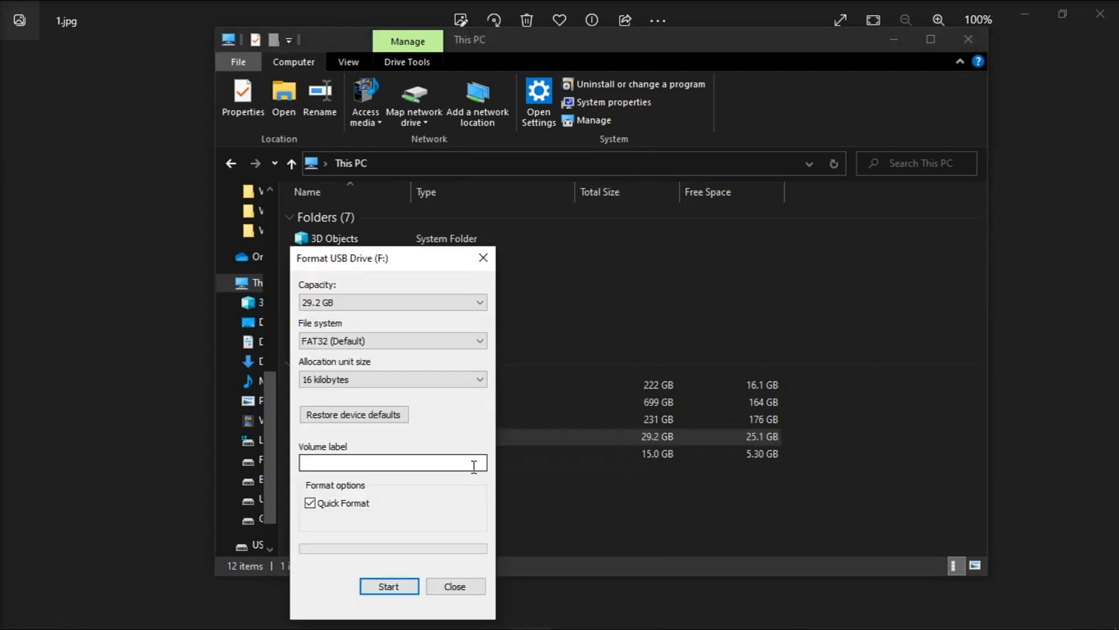
drag(375, 259, 554, 201)
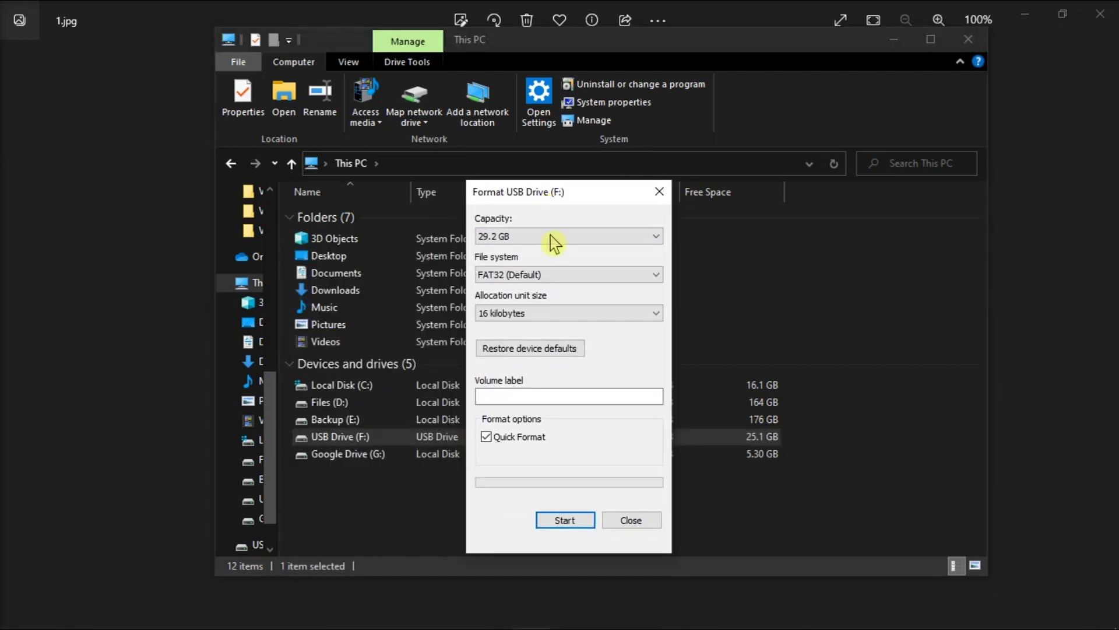
click(556, 277)
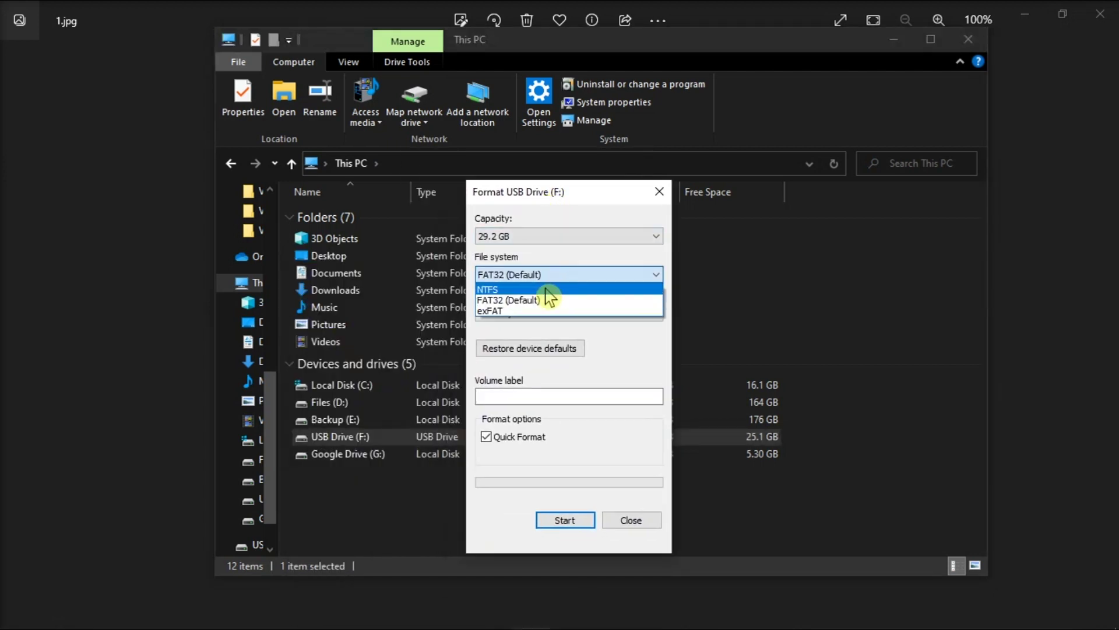
click(545, 289)
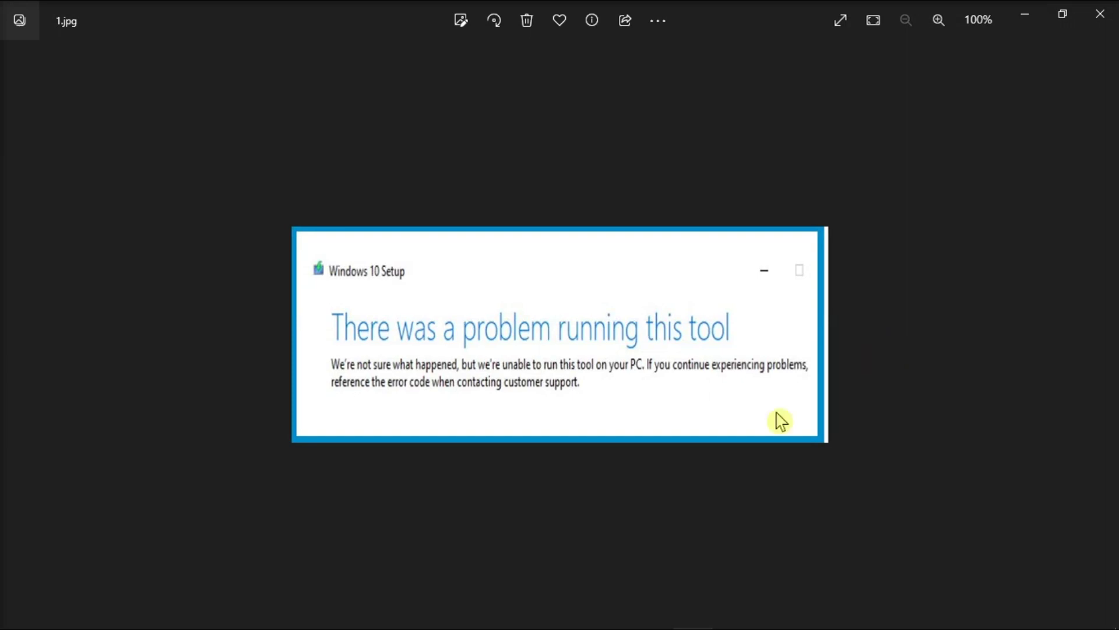
- Search the Start menu for 'services' and launch the Services app
click(21, 614)
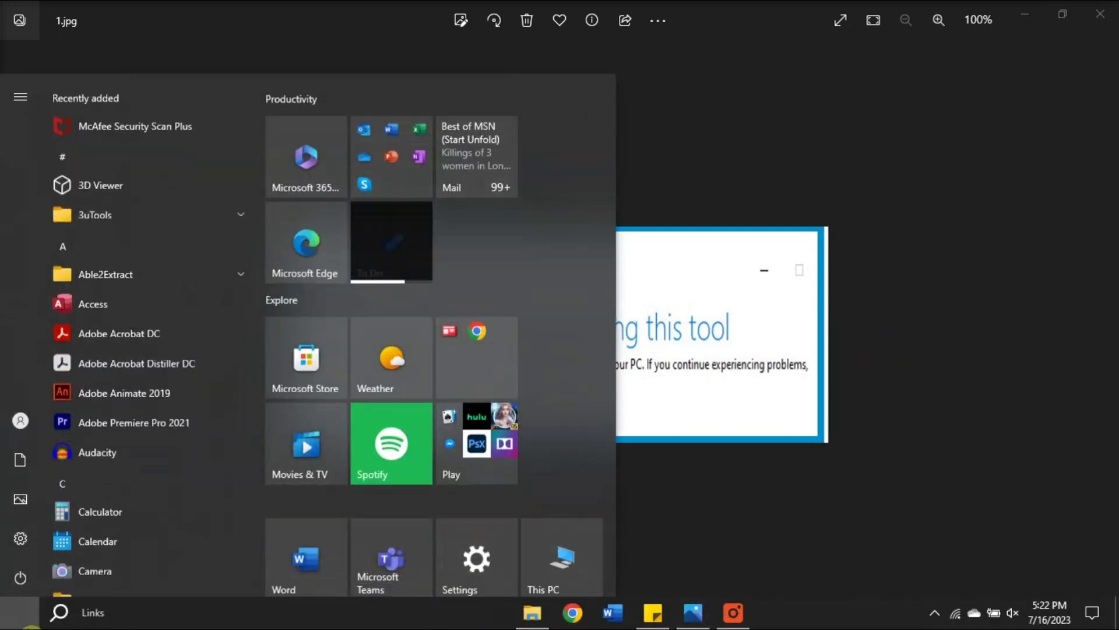
text(services)
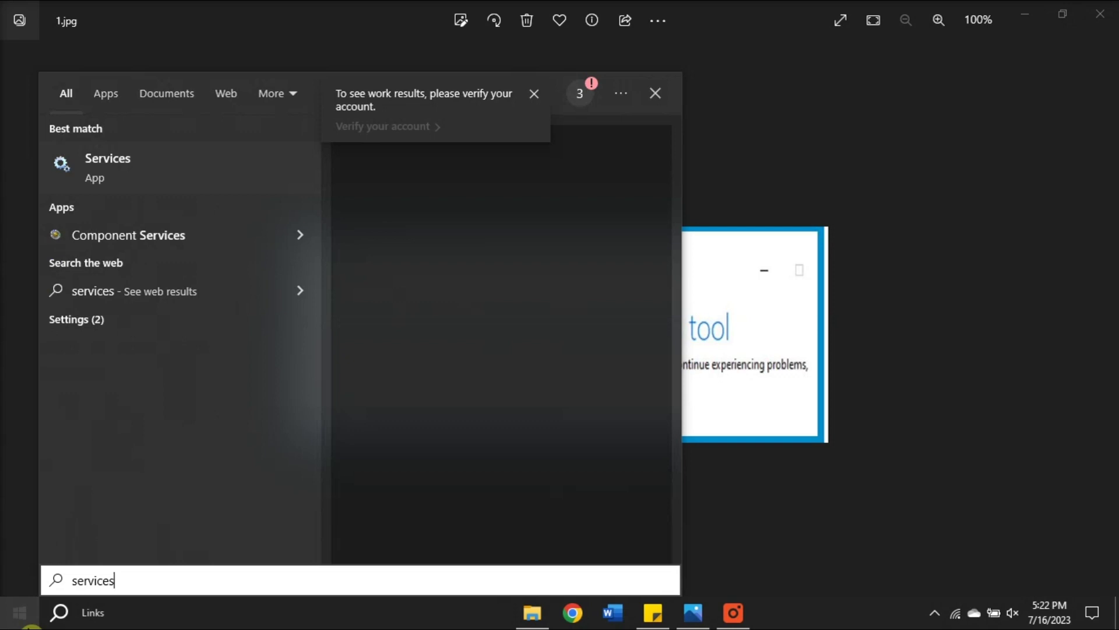
click(173, 181)
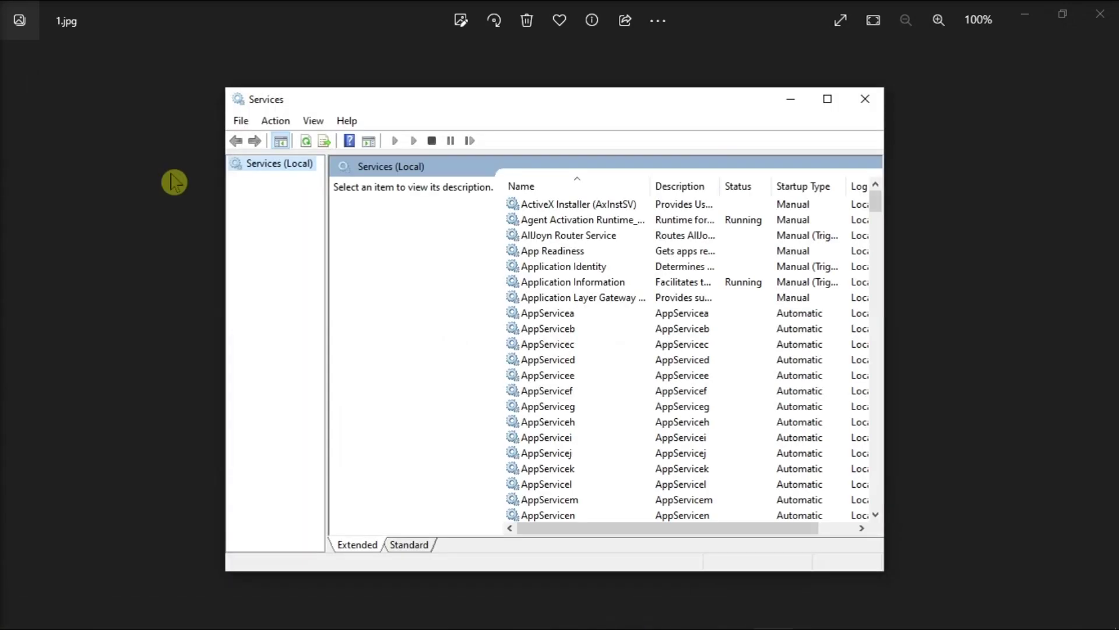
mouse_move(876, 203)
mouse_down()
mouse_move(895, 463)
mouse_move(880, 504)
mouse_up()
- In Windows Update properties, set Startup type to Automatic, then apply and confirm
click(603, 425)
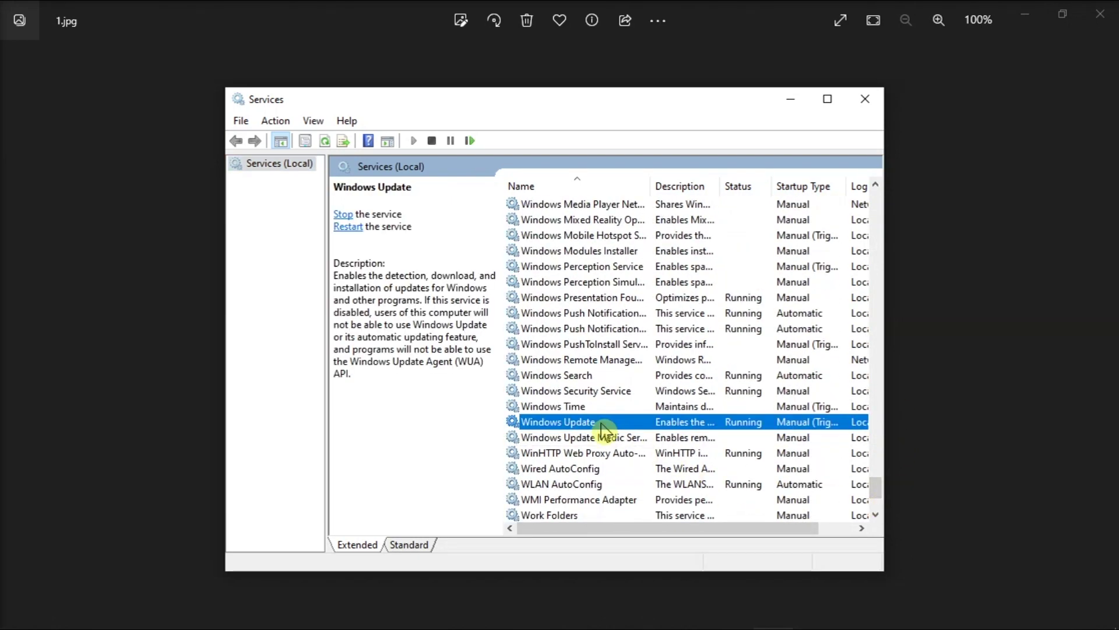
right_click(604, 424)
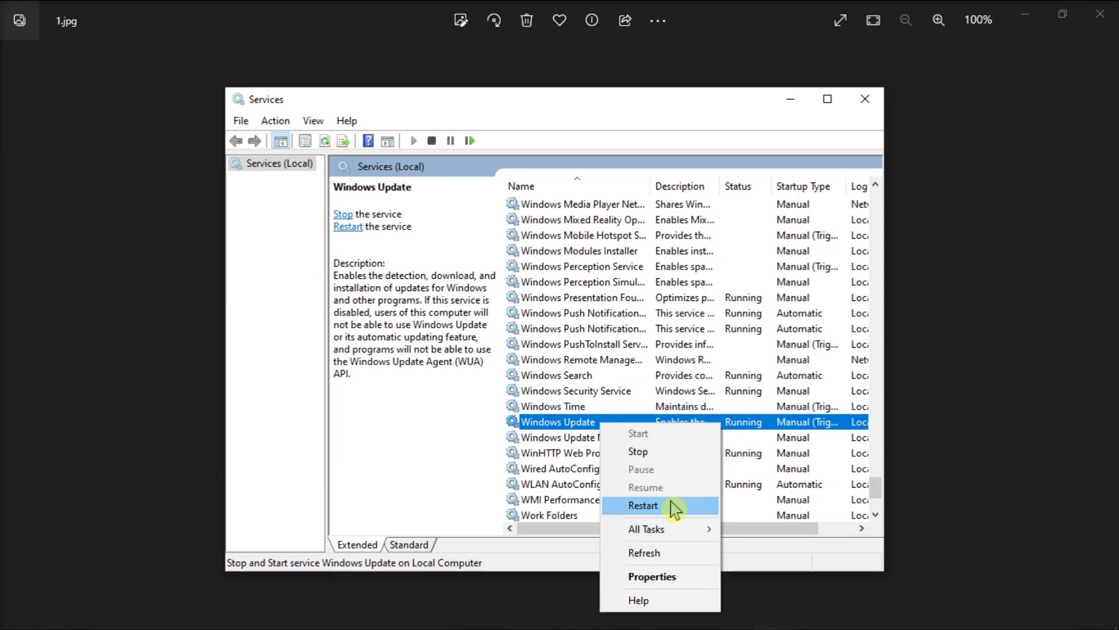
click(653, 576)
click(587, 322)
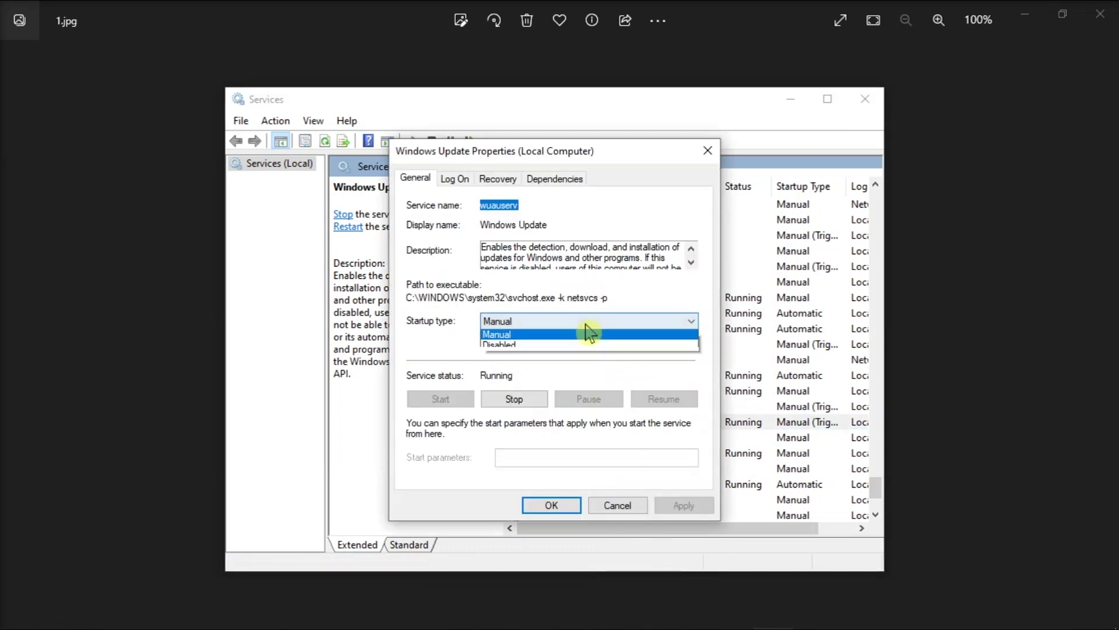
click(518, 342)
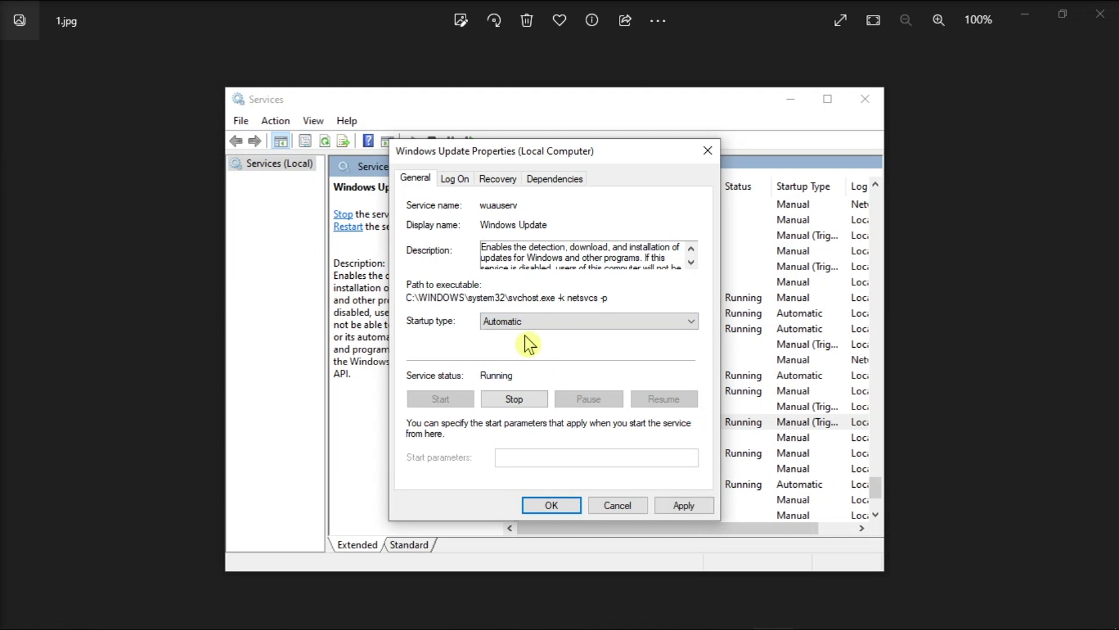
click(683, 506)
click(552, 507)
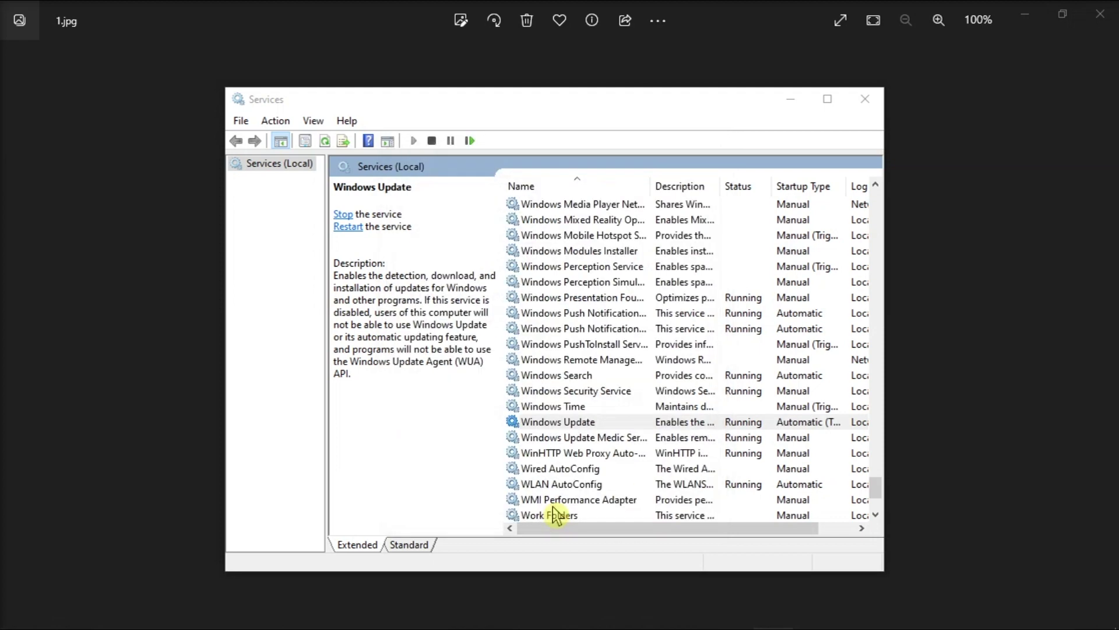